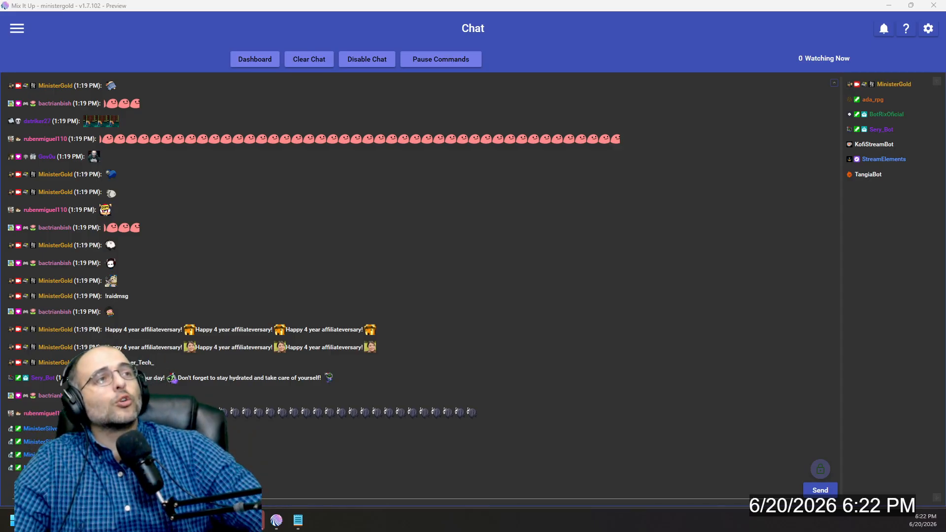
# Step: Switch to the Stream Chat window and send the command "!randomnum 1 8"
pyautogui.click(255, 520)
pyautogui.click(375, 447)
pyautogui.write('!ran')
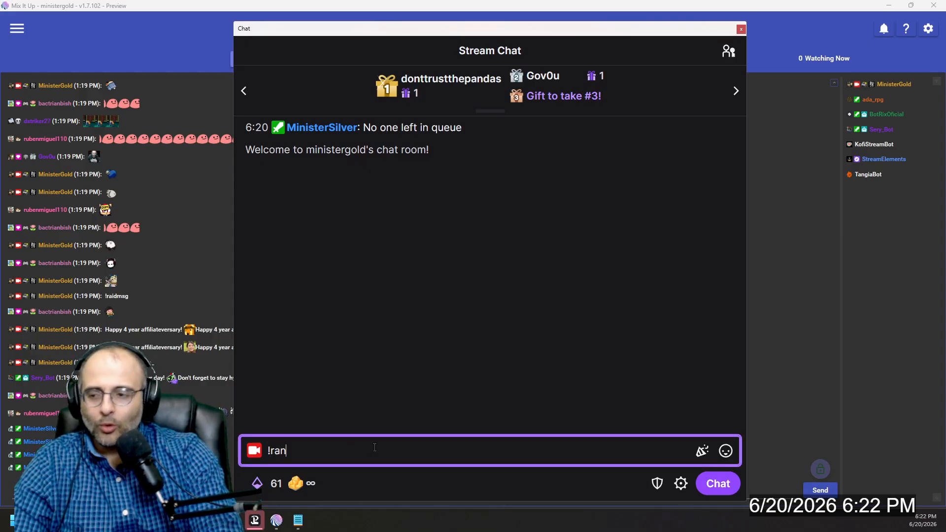
pyautogui.write('domnum 1 8')
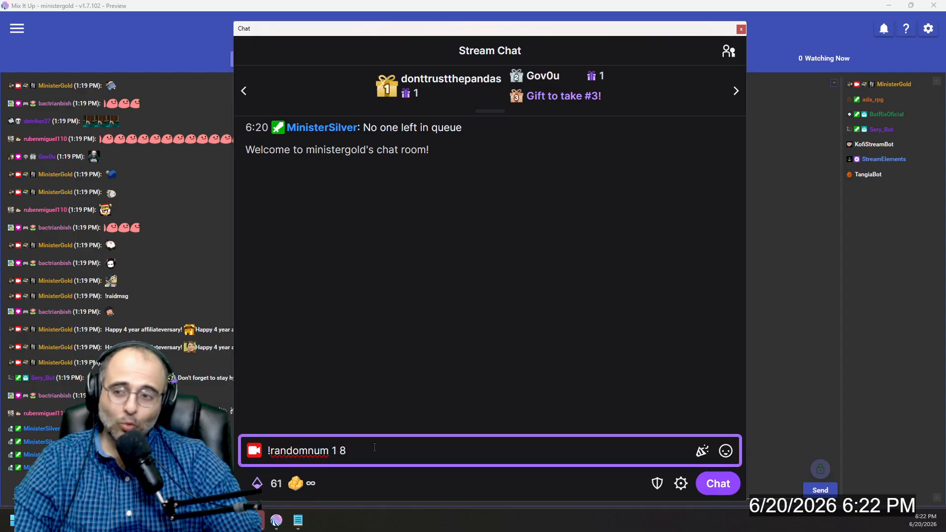
pyautogui.press('Return')
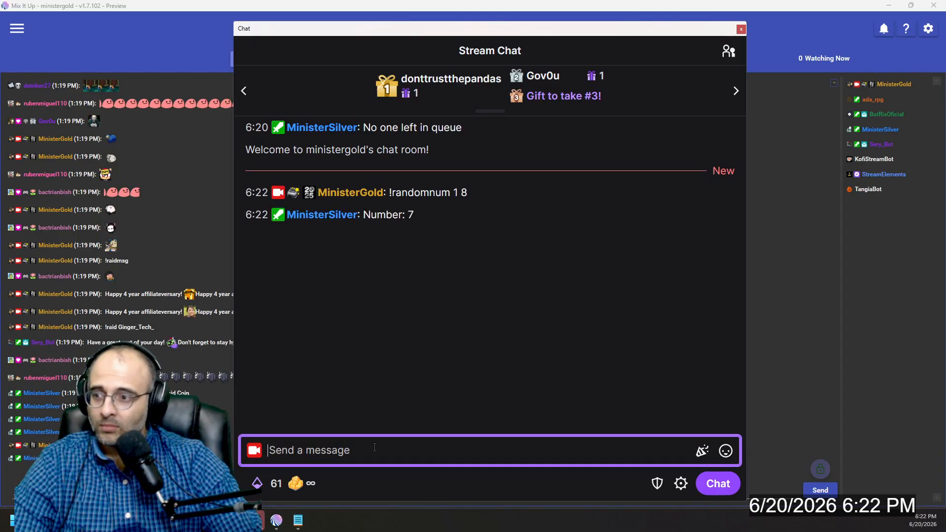
# Step: Resend the previous "!randomnum 1 8" chat command two more times
pyautogui.press('Up')
pyautogui.press('Return')
pyautogui.press('Up')
pyautogui.press('Return')
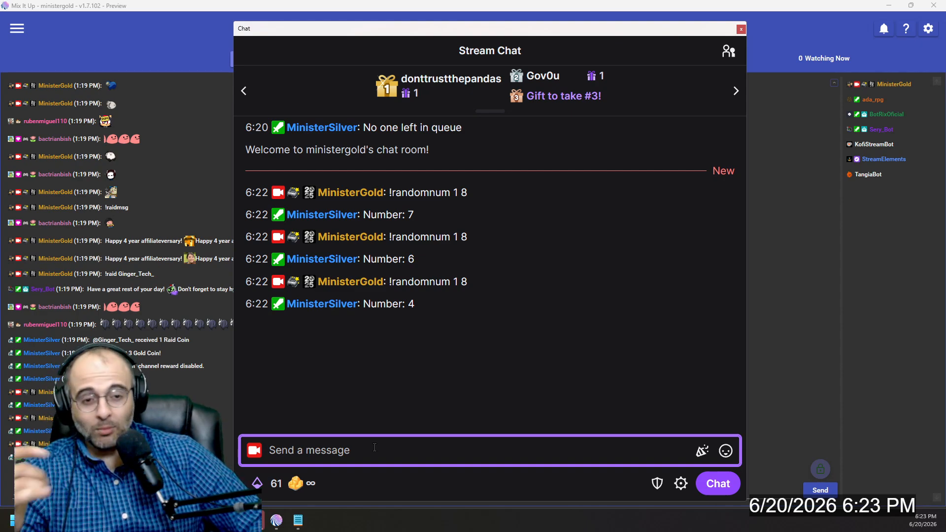
# Step: Send "!randomnum 1 100" in the stream chat
pyautogui.write('!')
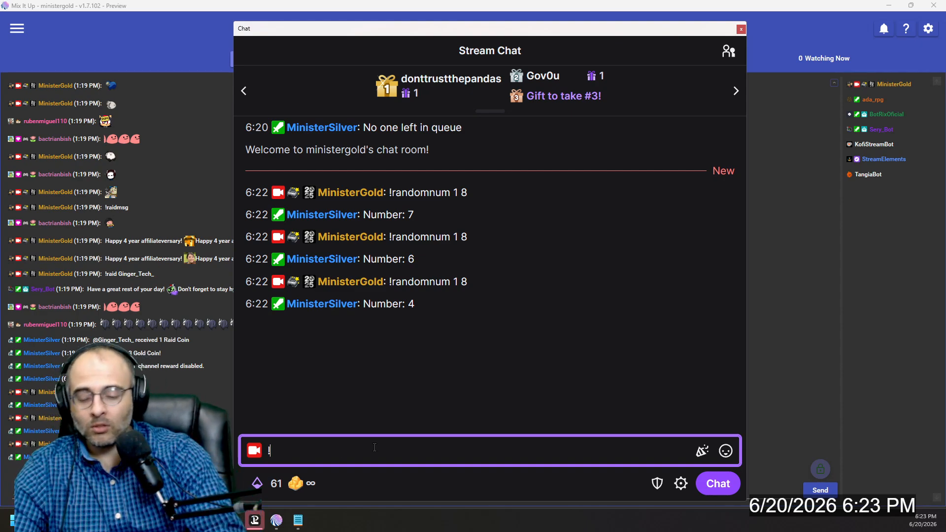
pyautogui.write('randomnum 1 100')
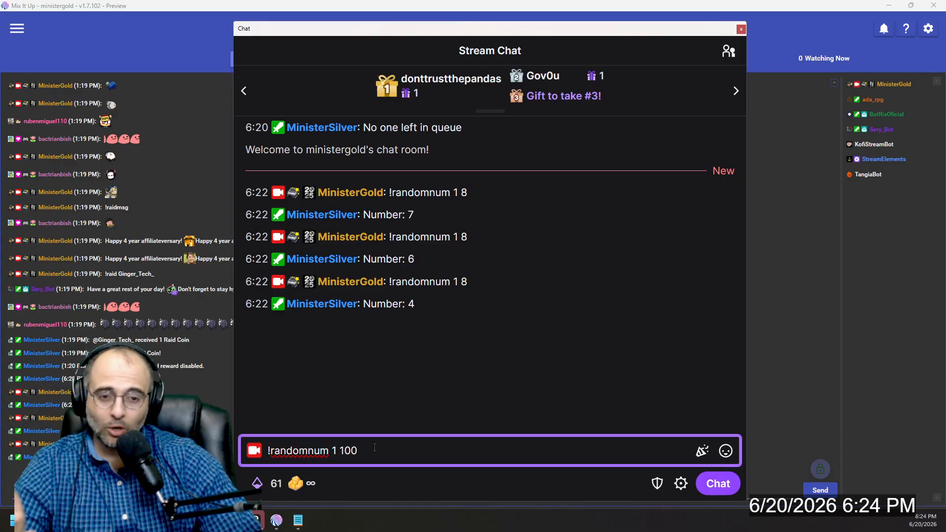
pyautogui.press('Return')
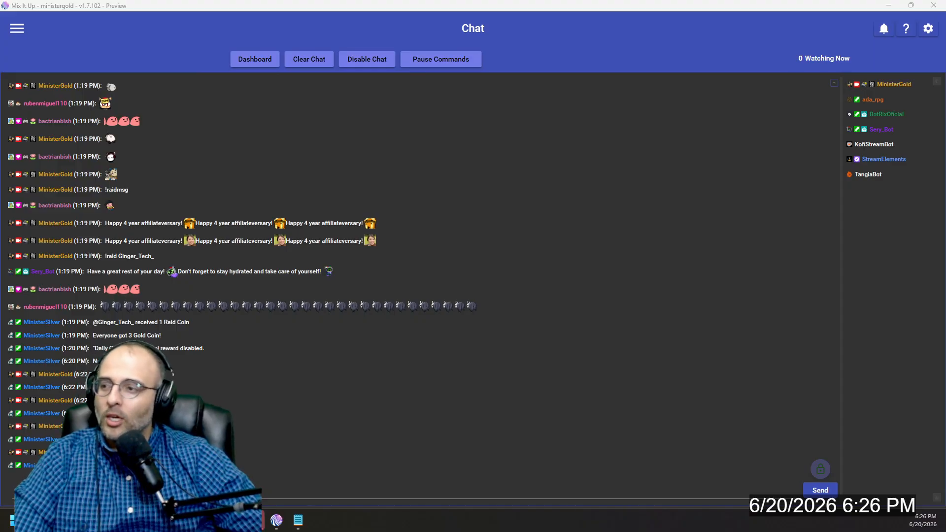
# Step: In Mix It Up, go to the Commands page, filter the commands by "rando" and open the Random Number command for editing
pyautogui.click(20, 25)
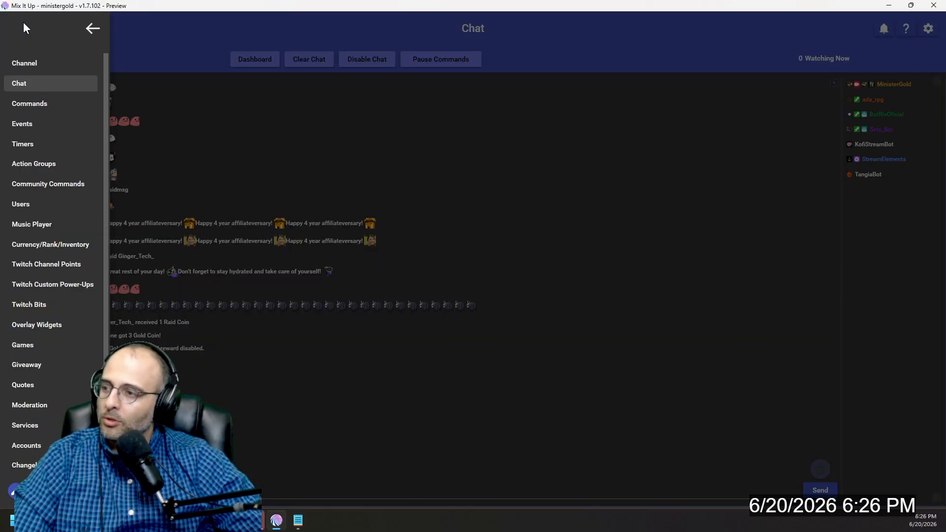
pyautogui.click(46, 104)
pyautogui.click(563, 60)
pyautogui.write('rando')
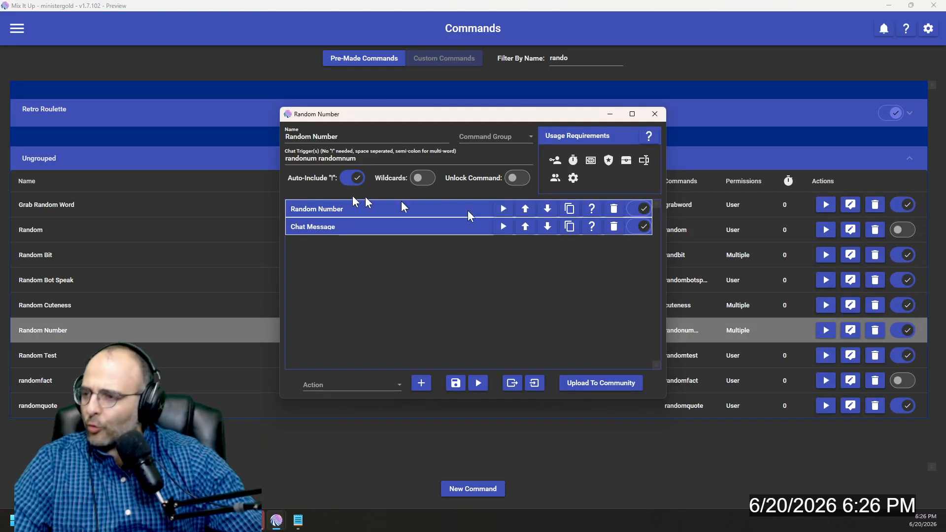
# Step: Choose Special Identifier as the action type and expand the existing Random Number action to view its identifier name and value
pyautogui.click(389, 388)
pyautogui.scroll(-10, 395, 328)
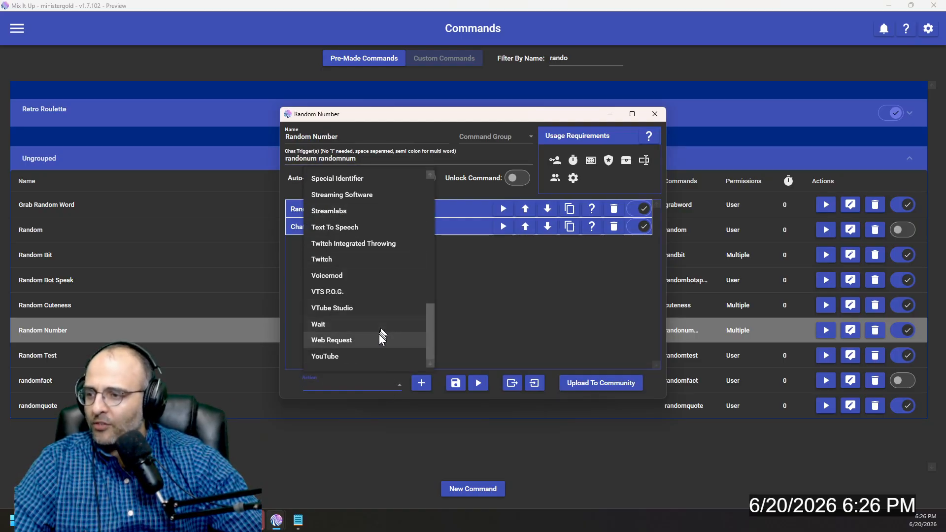
pyautogui.scroll(1, 372, 321)
pyautogui.click(365, 230)
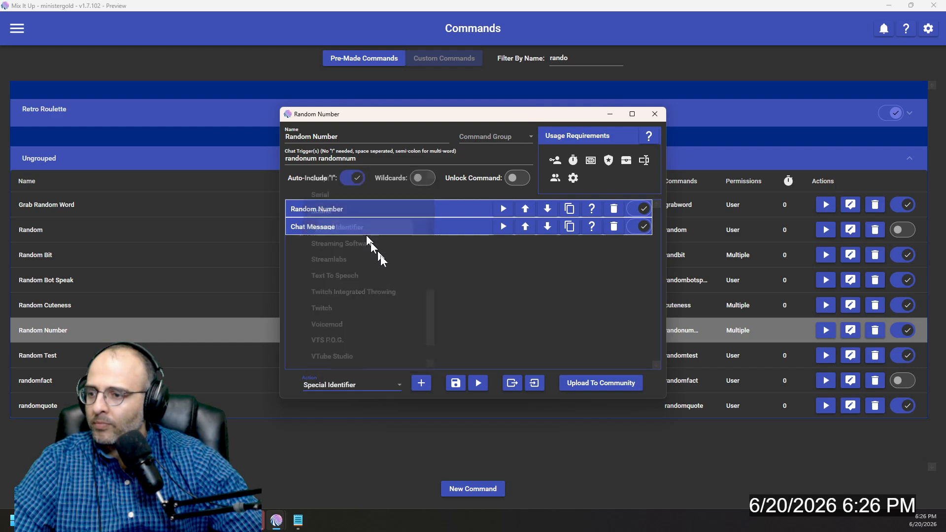
pyautogui.click(360, 205)
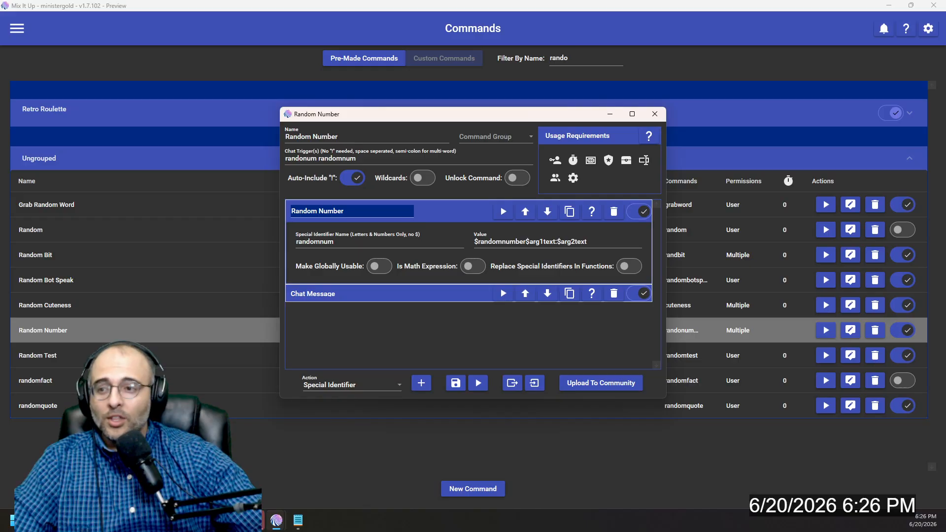
# Step: Bring the Stream Chat window into view, highlight the minimum and maximum arguments in the sent !randomnum messages, and move the window away again
pyautogui.moveTo(945, 199); pyautogui.dragTo(484, 43)
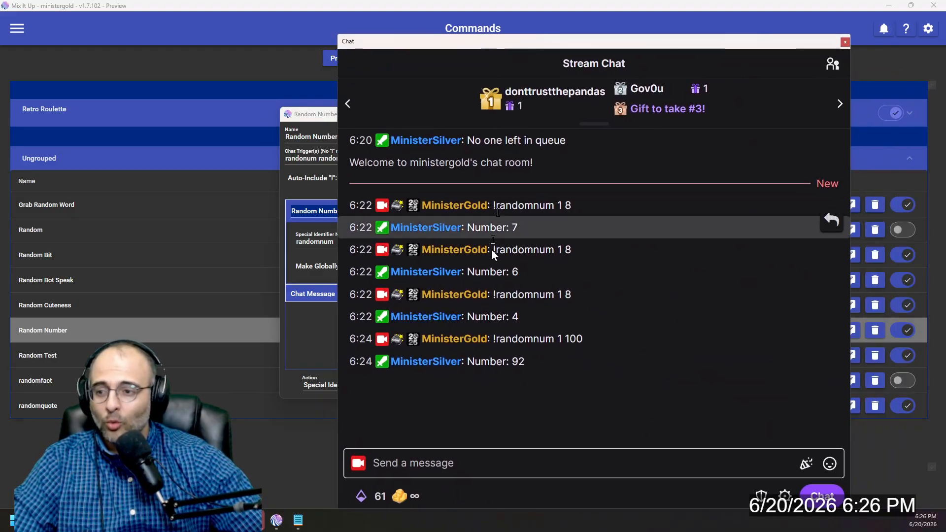
pyautogui.doubleClick(560, 338)
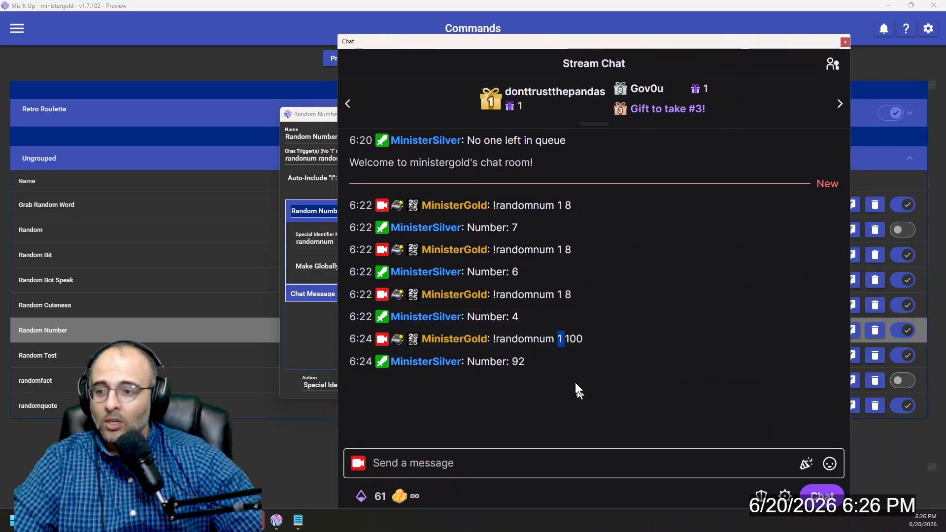
pyautogui.doubleClick(575, 339)
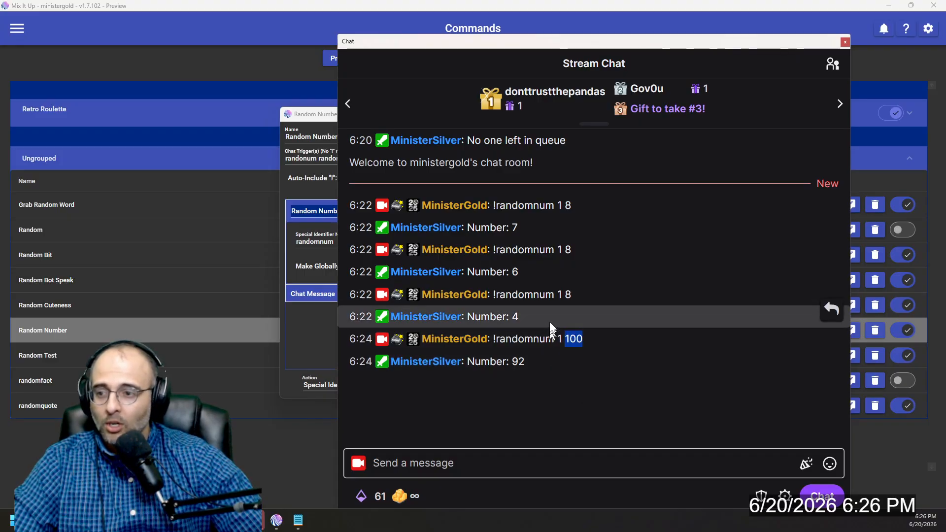
pyautogui.doubleClick(561, 294)
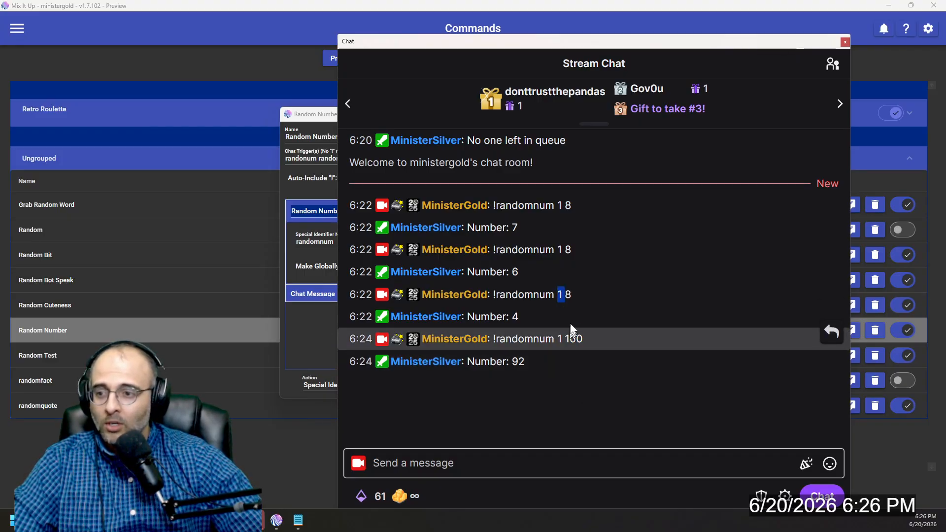
pyautogui.click(567, 293)
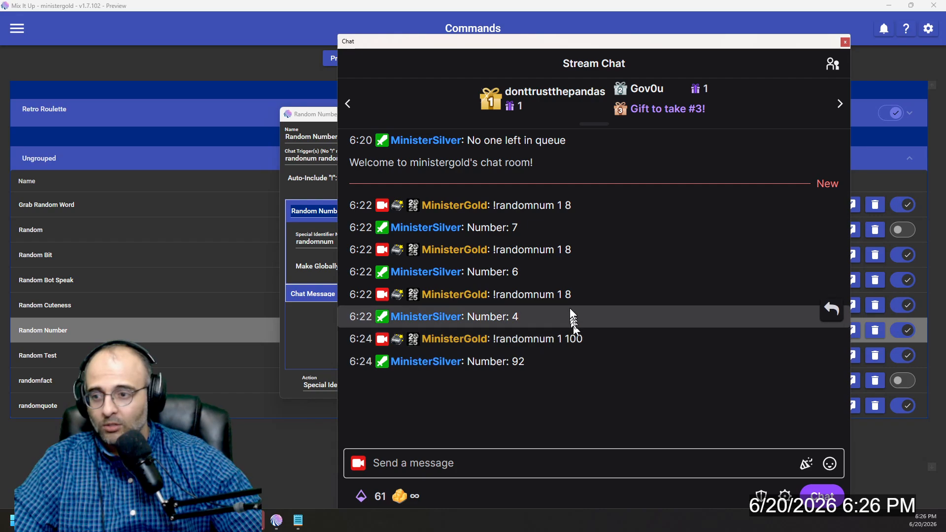
pyautogui.moveTo(659, 45); pyautogui.dragTo(945, 53)
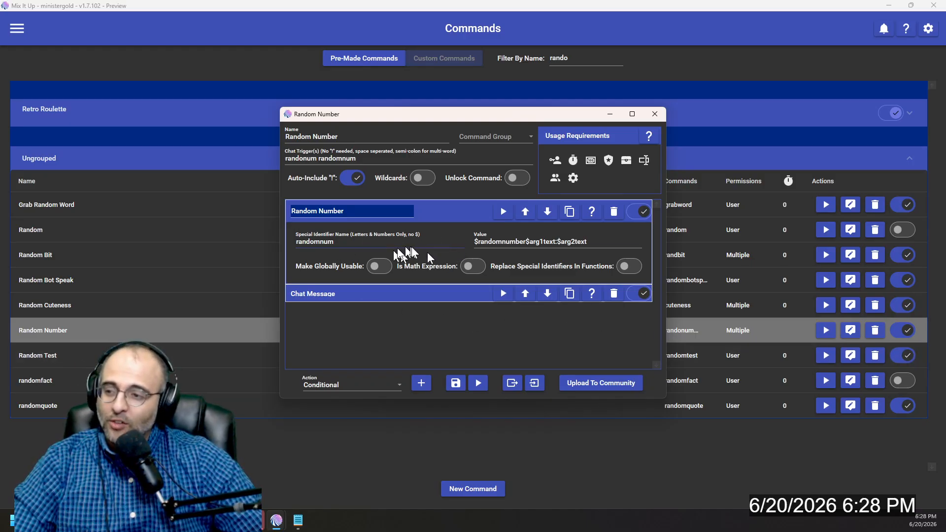
# Step: Collapse the Random Number action and examine the Chat Message action's text, leaving both actions collapsed
pyautogui.click(436, 217)
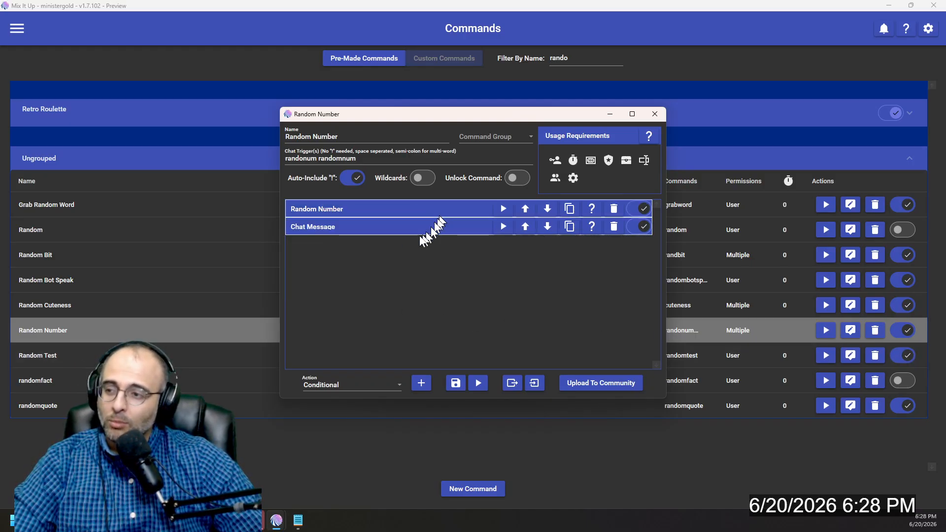
pyautogui.click(393, 232)
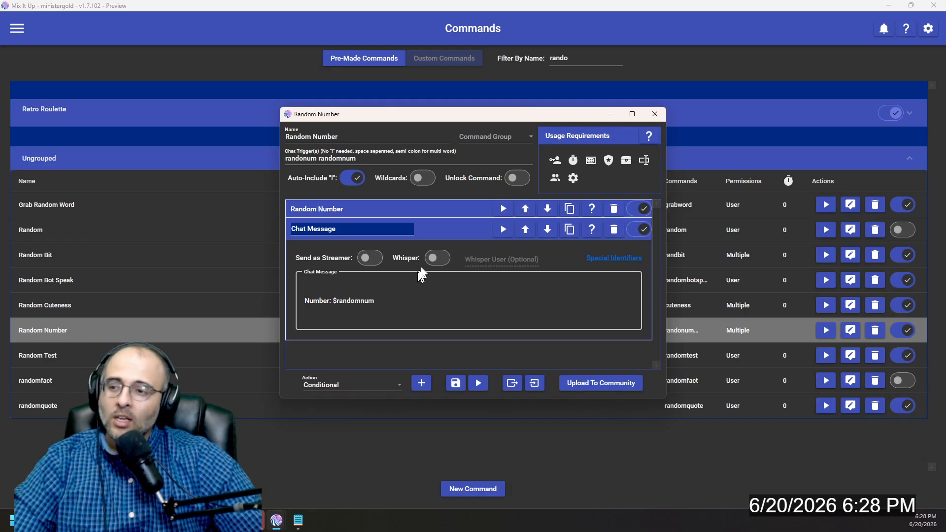
pyautogui.click(448, 231)
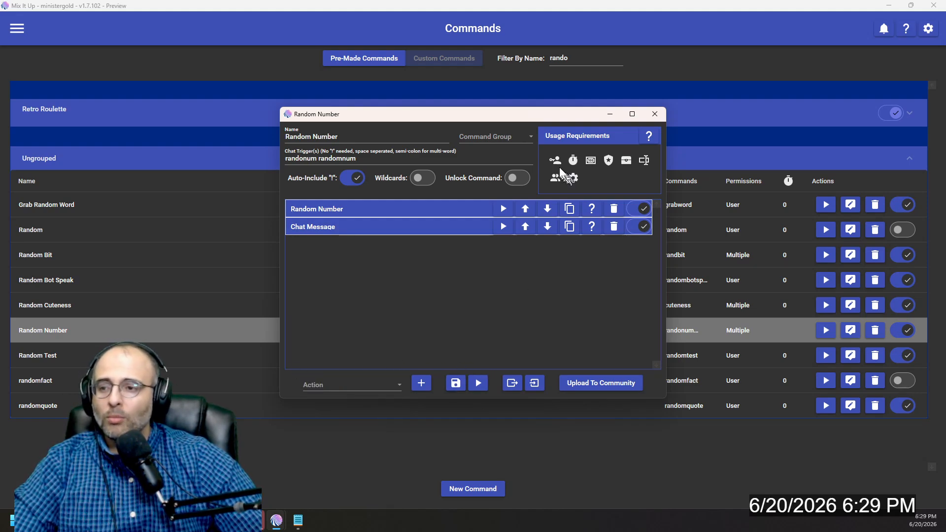
# Step: Review the command's role requirements and the available roles, leave them as they are, and close the Random Number command editor
pyautogui.click(560, 163)
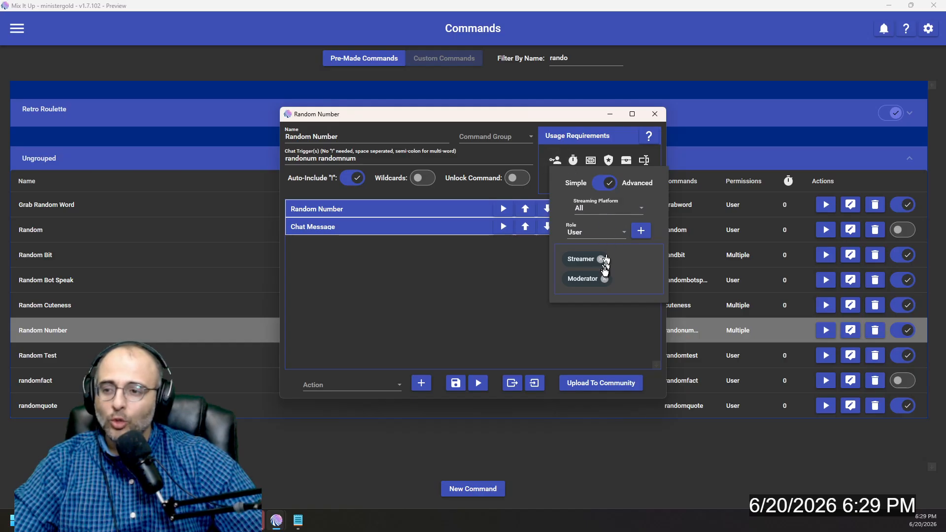
pyautogui.click(557, 162)
pyautogui.click(560, 164)
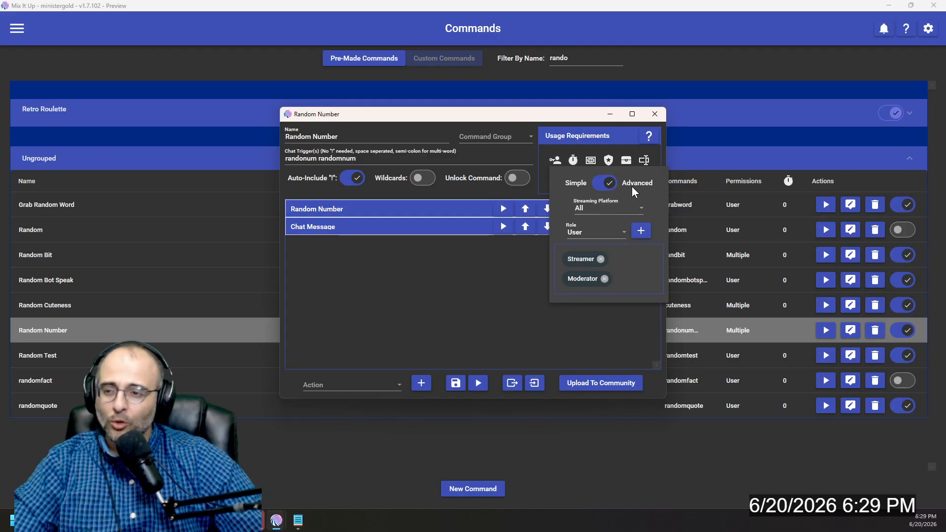
pyautogui.click(600, 234)
pyautogui.scroll(-2, 598, 332)
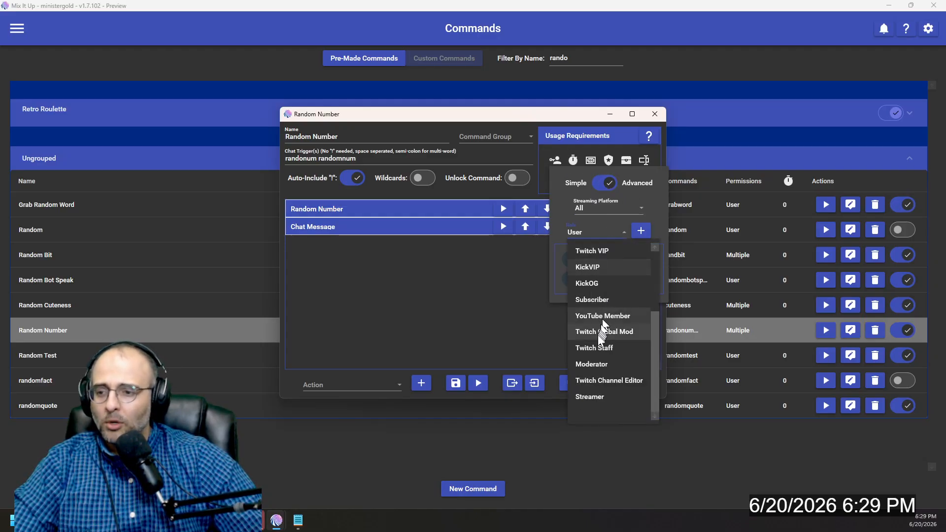
pyautogui.click(493, 282)
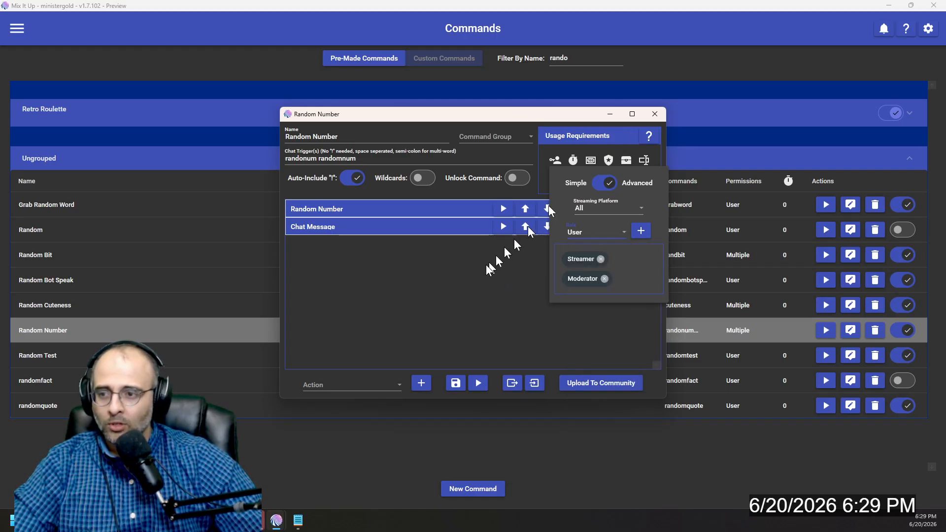
pyautogui.click(655, 114)
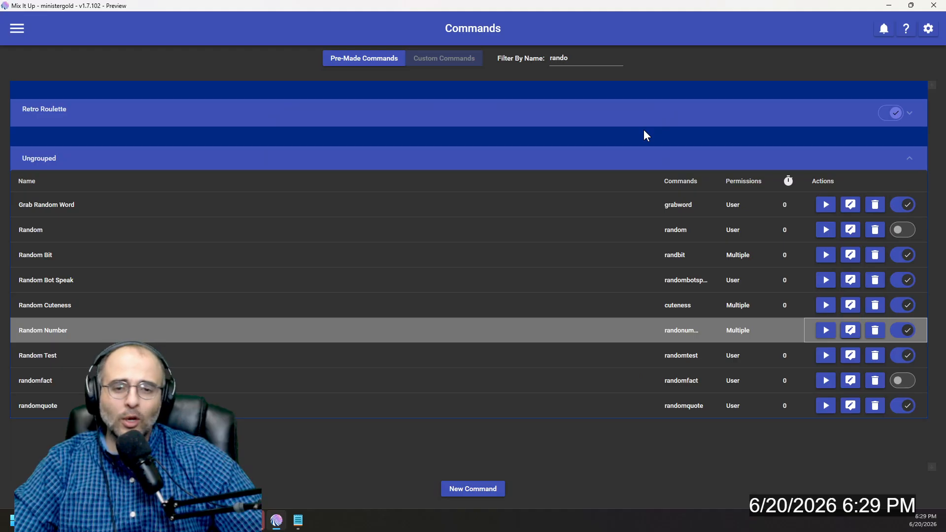